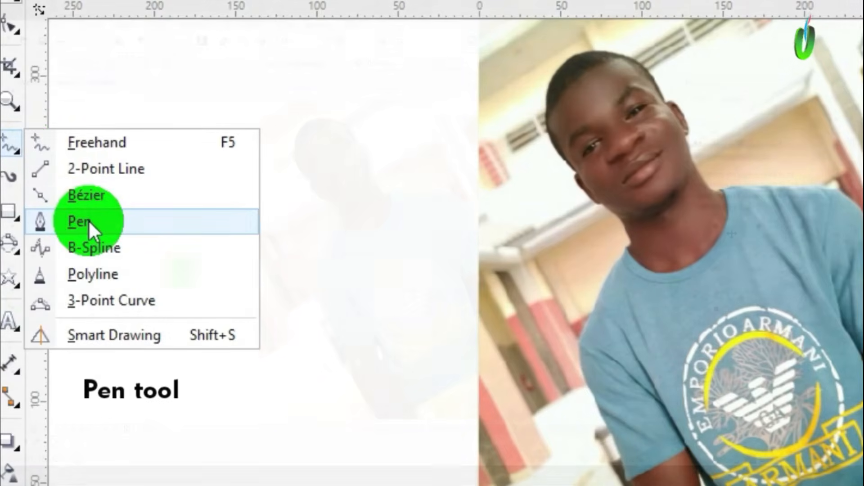
Step: Trace the person's outline with the Pen tool from the outer sleeve edge up over the shoulder to the base of the neck
left_click(88, 220)
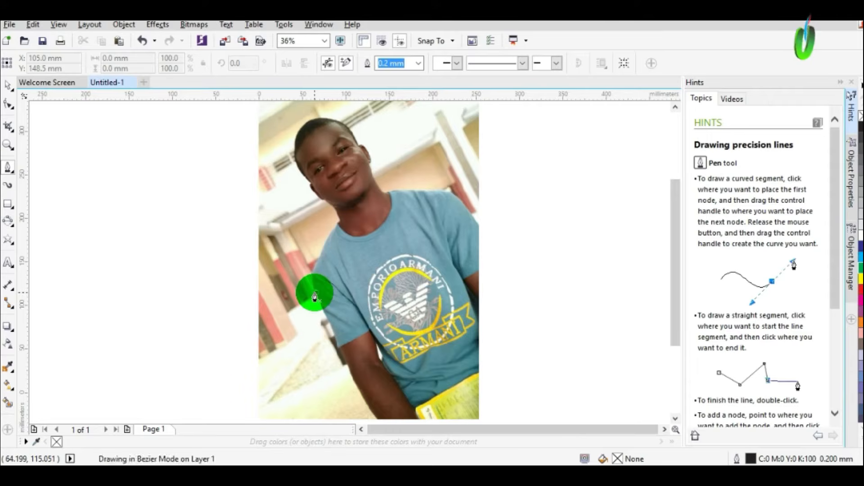
left_click_drag(315, 294, 317, 266)
double_click(318, 263)
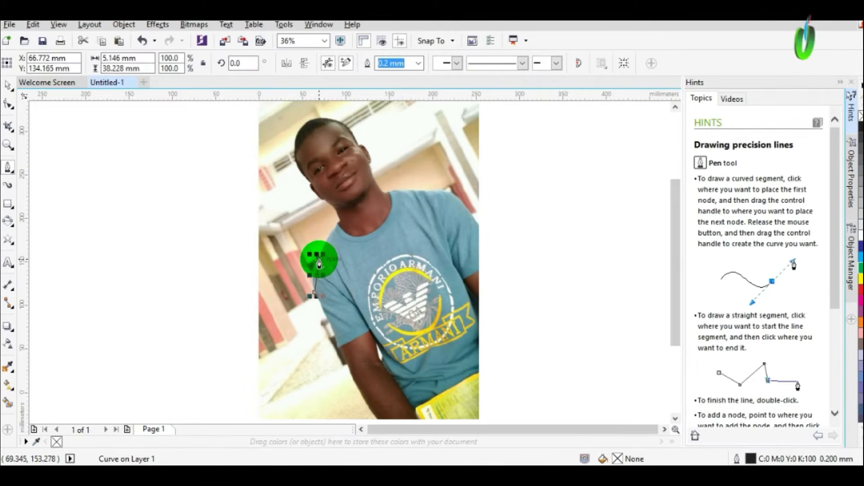
key("shift+F2")
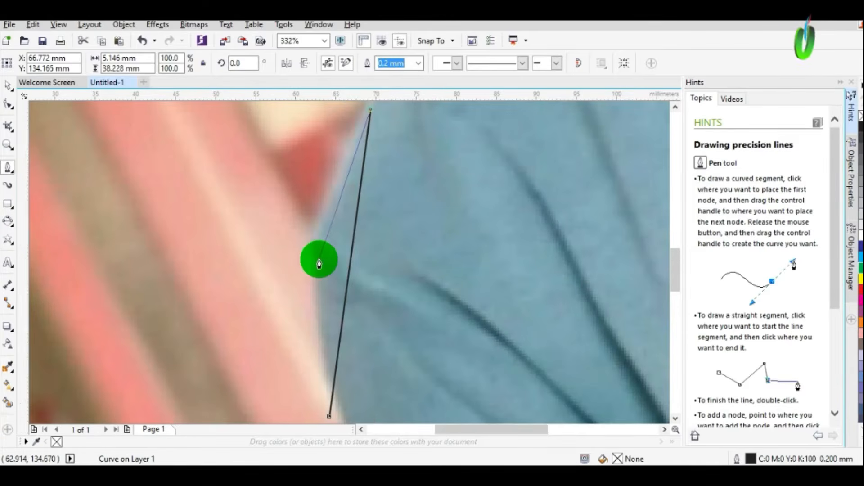
scroll(319, 264, "down", 2)
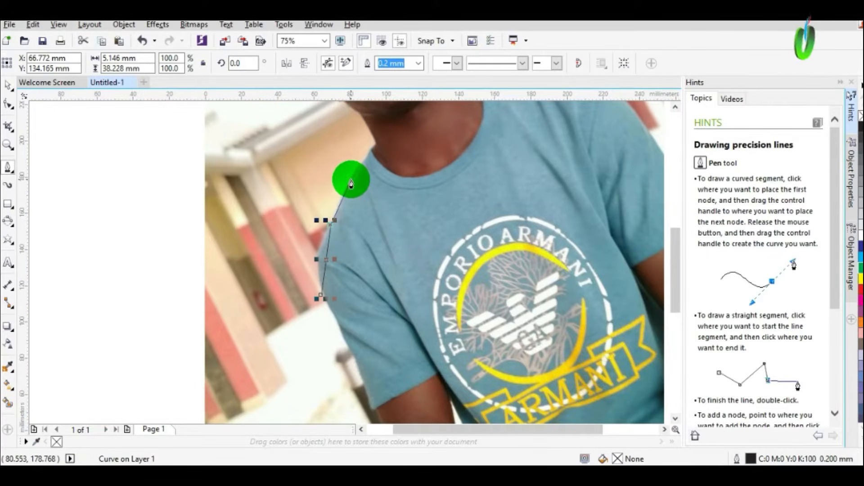
left_click(352, 181)
left_click(367, 157)
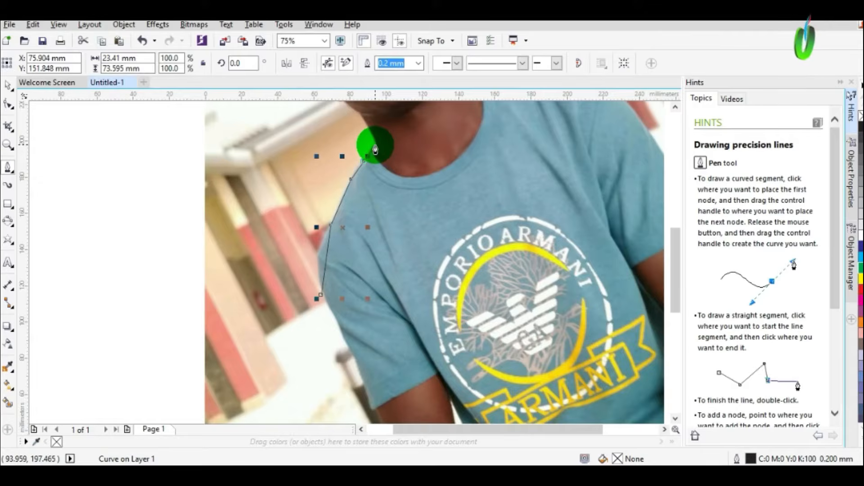
left_click(378, 141)
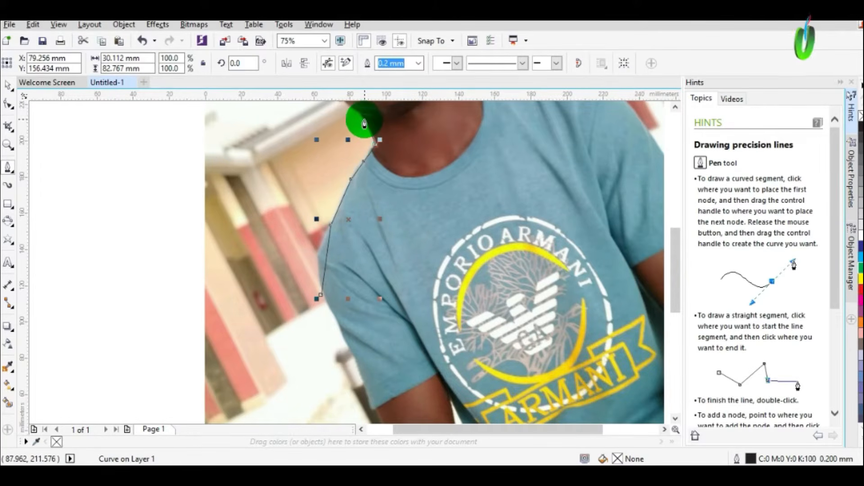
Step: Continue the outline up the neck and jaw, around the left ear and over the top of the head to the hairline
left_click_drag(373, 142, 359, 111)
left_click(676, 107)
left_click(343, 263)
left_click(326, 252)
left_click(315, 229)
left_click_drag(284, 187, 391, 163)
scroll(342, 114, "up", 1)
left_click(392, 160)
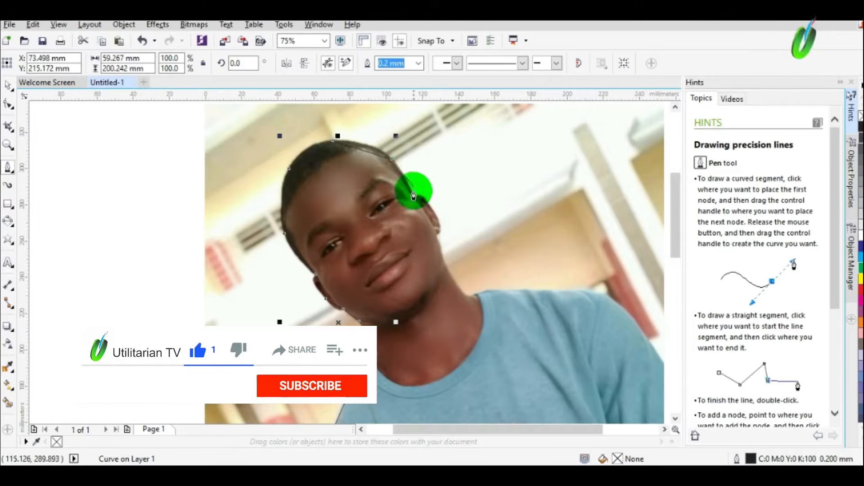
Step: Extend the outline down the right temple and around the right ear to just below the earlobe
left_click(415, 199)
left_click(428, 201)
left_click_drag(439, 235, 434, 239)
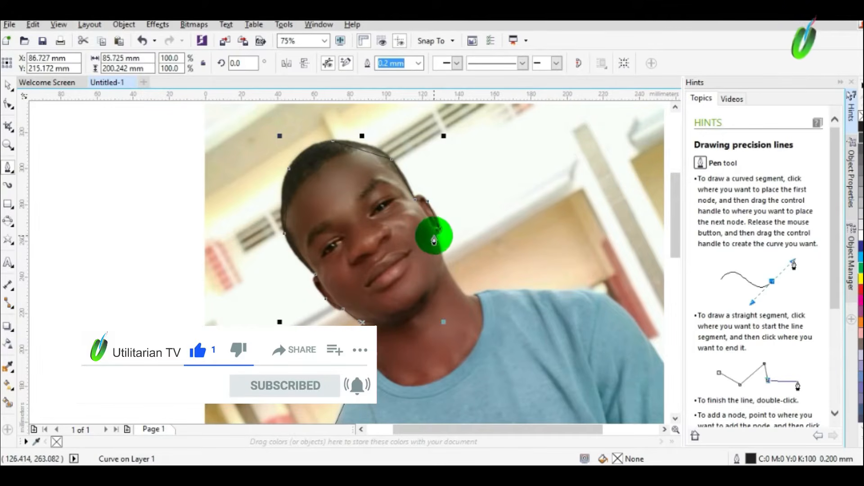
scroll(437, 236, "down", 1)
key("z")
left_click_drag(414, 168, 422, 202)
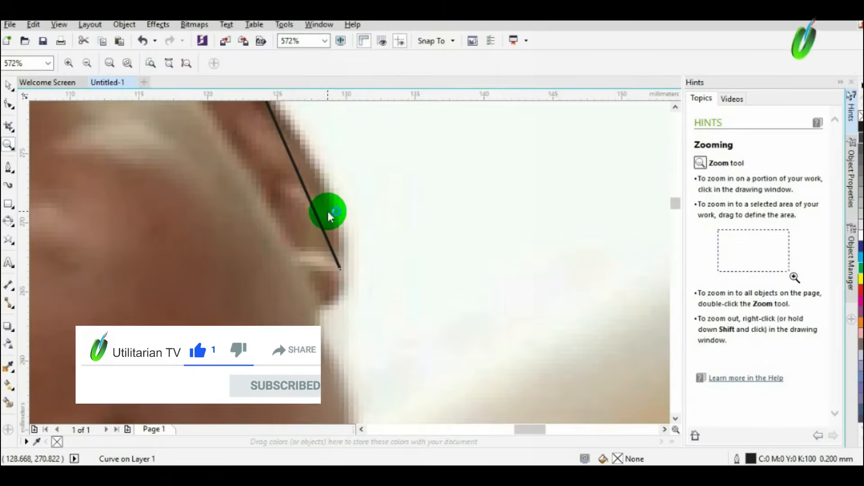
key("space")
key("space")
scroll(315, 315, "down", 3)
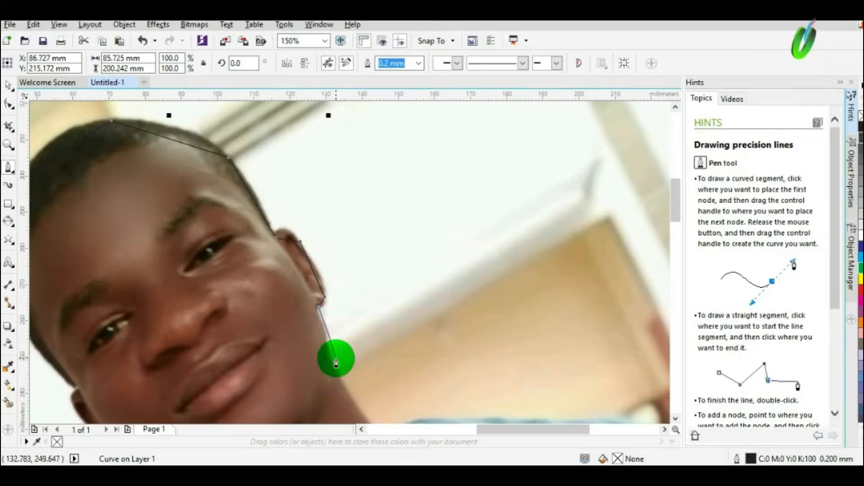
Step: Extend the outline down the right side of the neck and across the shoulder to the photo's right edge
left_click(350, 395)
left_click(362, 399)
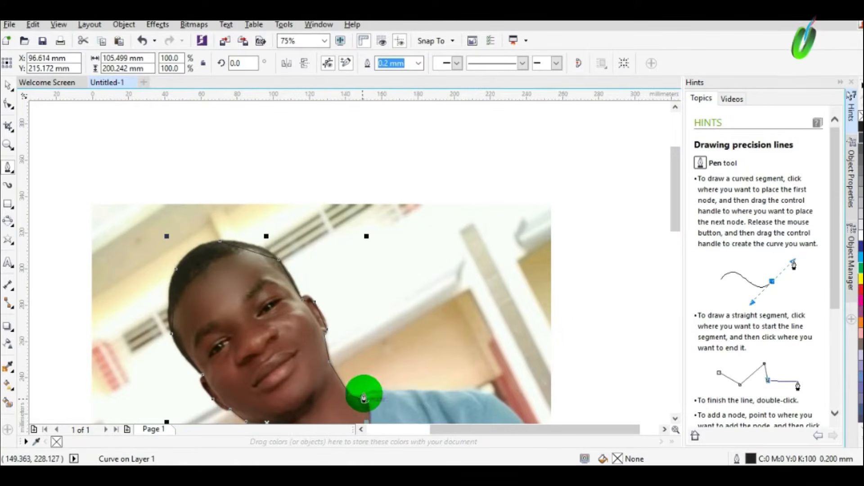
left_click(365, 393)
left_click(431, 390)
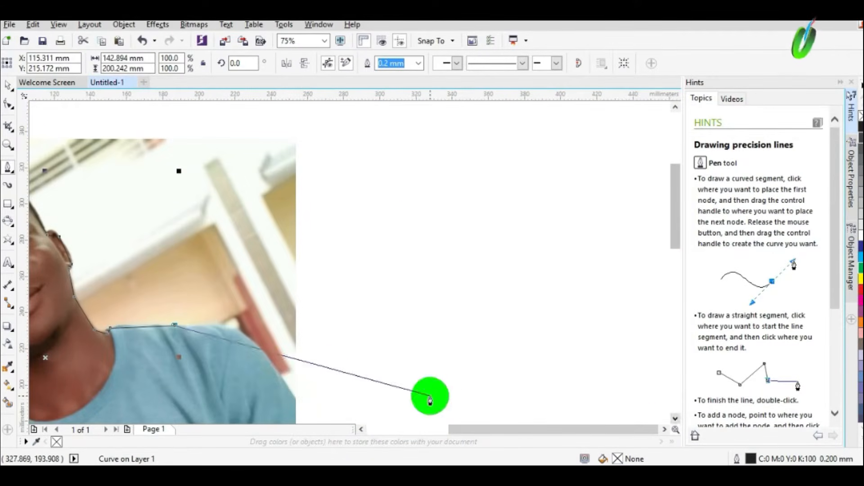
left_click(295, 398)
key("F4")
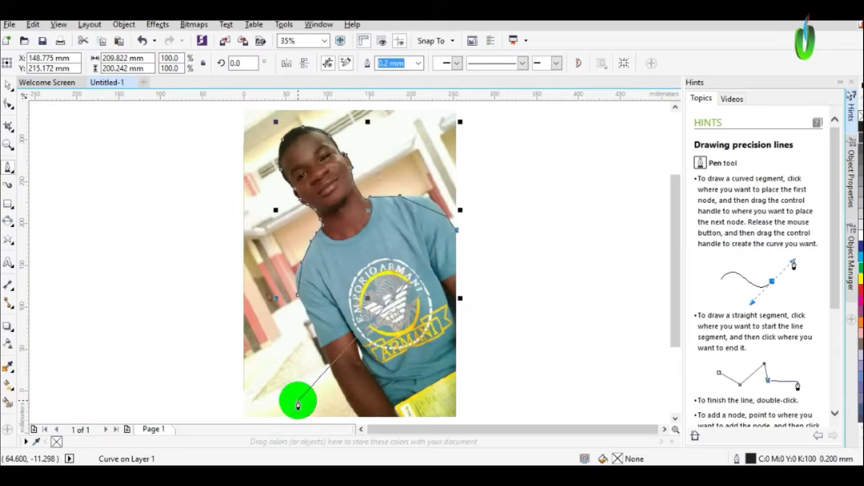
Step: Close the outline along the photo's right and bottom edges, then up the arm and sleeve to the starting node
left_click(457, 418)
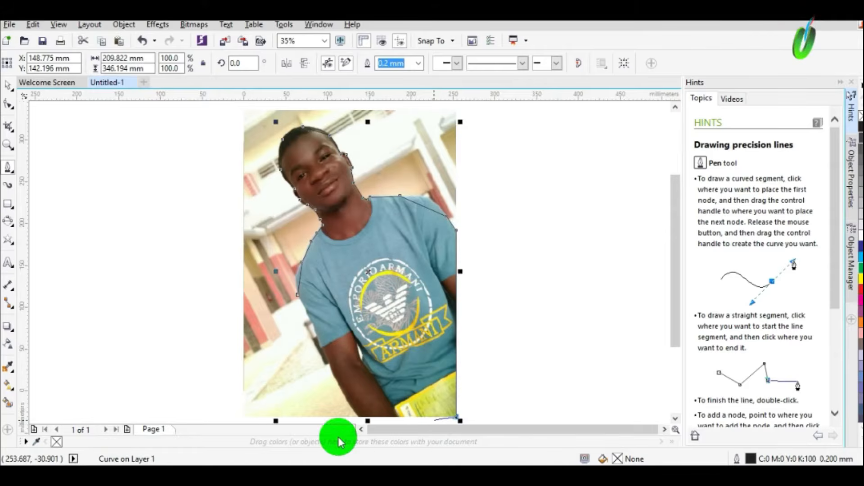
left_click(360, 423)
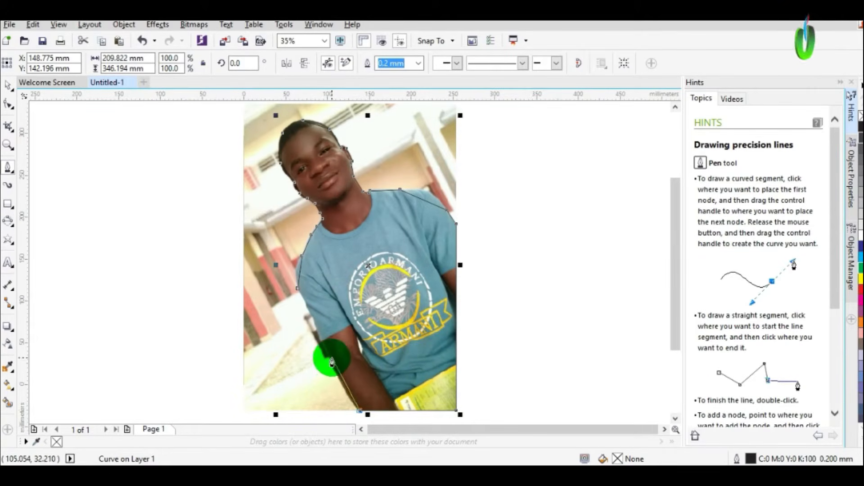
left_click(331, 365)
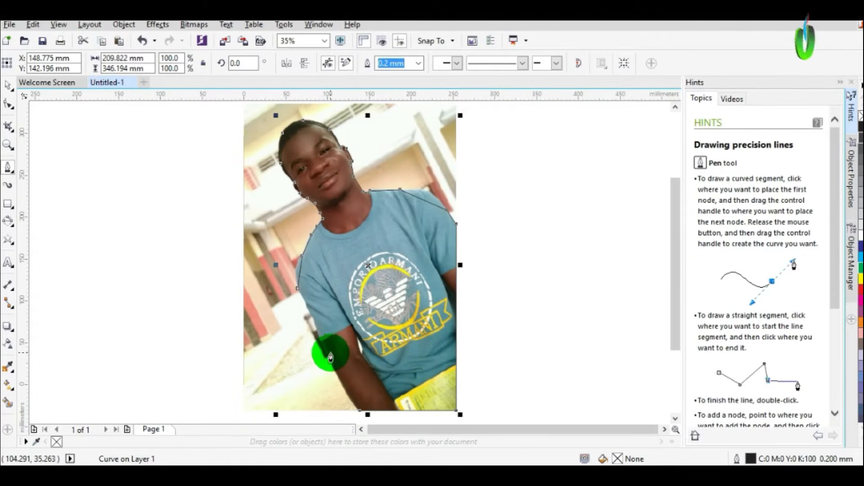
left_click(320, 341)
left_click(309, 308)
left_click_drag(309, 308, 298, 292)
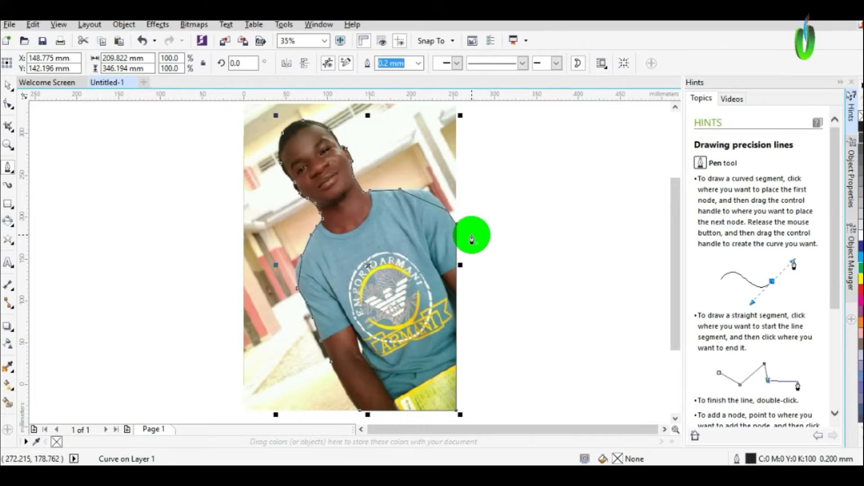
Step: Select all nodes of the traced outline and convert its line segments to curves
key("ctrl+a")
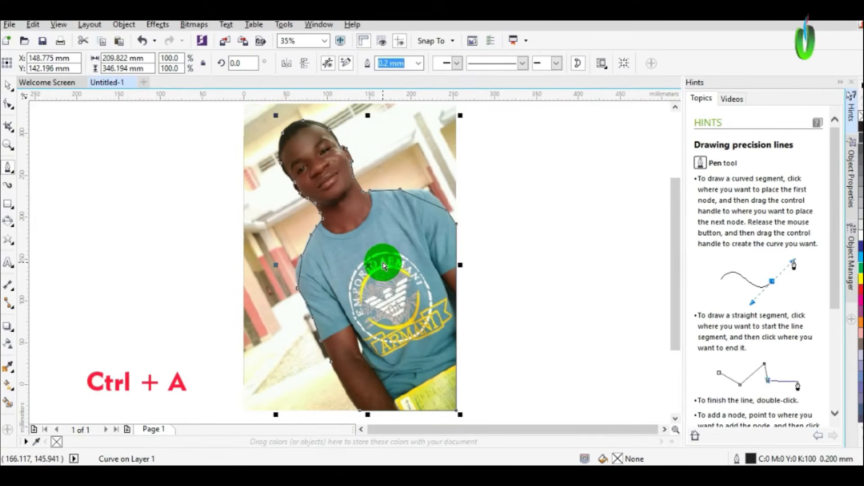
key("F10")
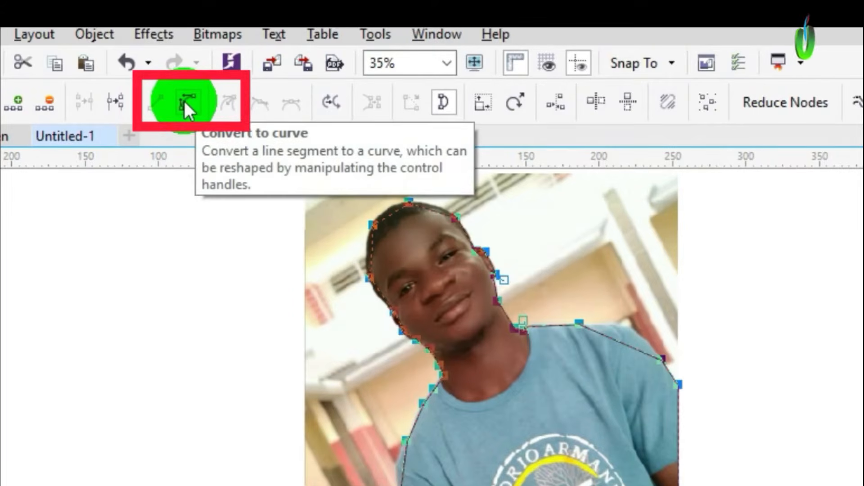
left_click(185, 101)
left_click(320, 263)
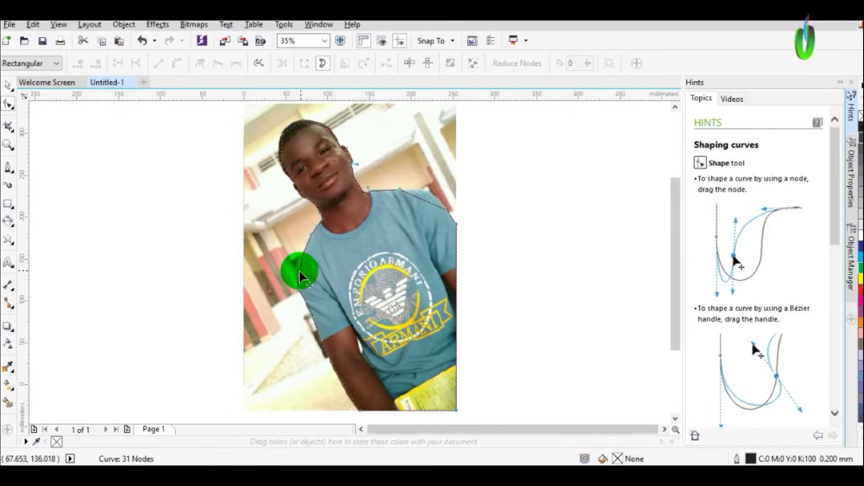
Step: Reshape the outline along the left sleeve with the Shape tool so it follows the fabric edge
left_click(297, 269)
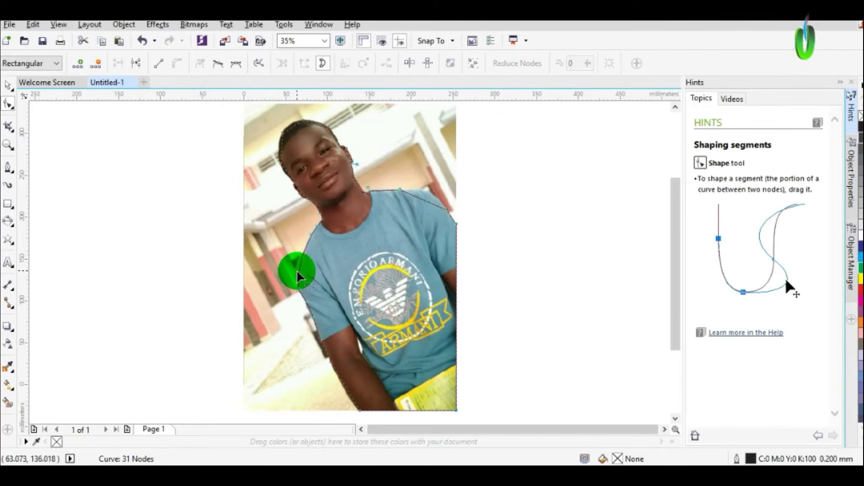
key("shift+F2")
key("z")
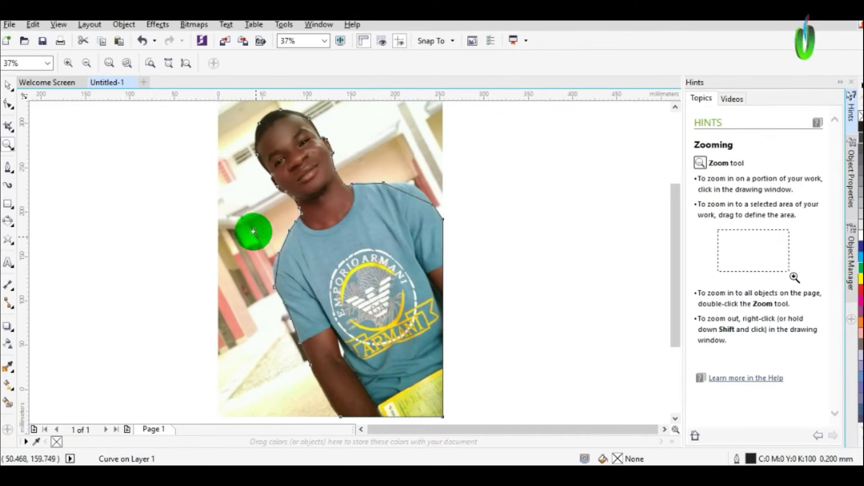
left_click(353, 320)
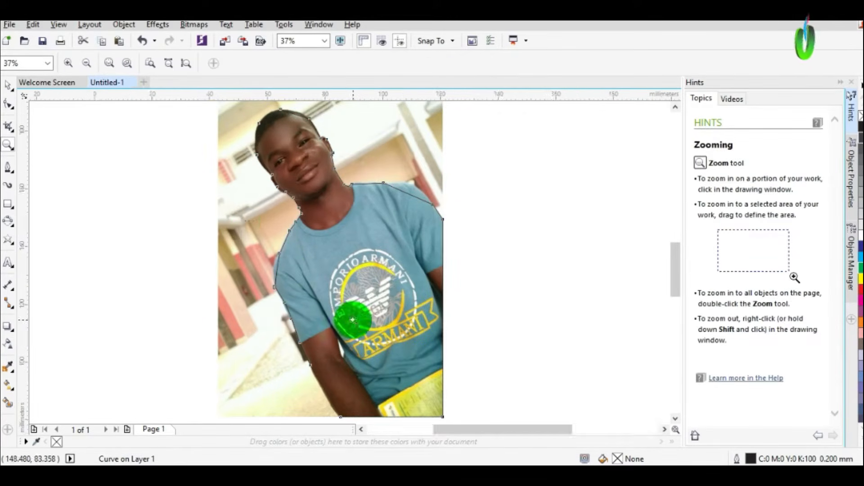
key("space")
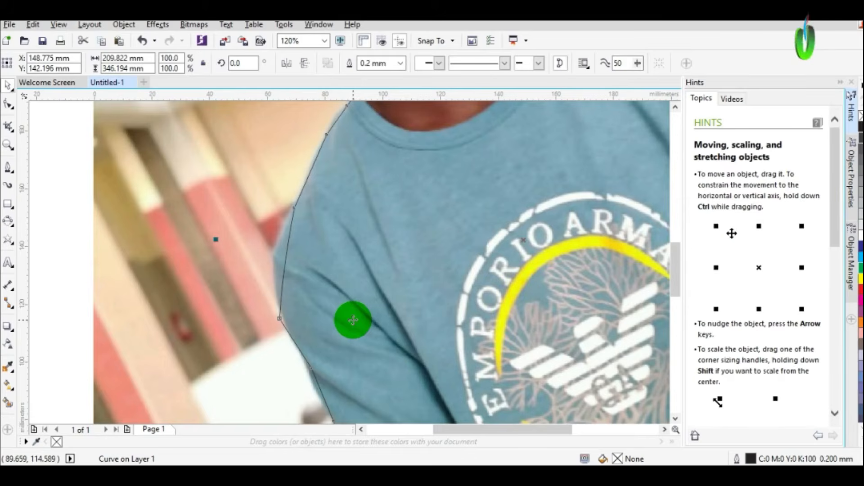
key("F10")
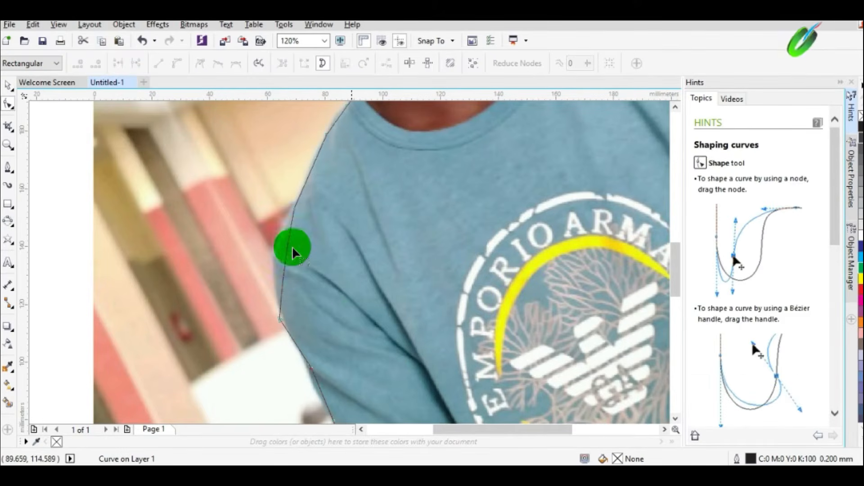
left_click(281, 323)
left_click_drag(281, 322, 282, 322)
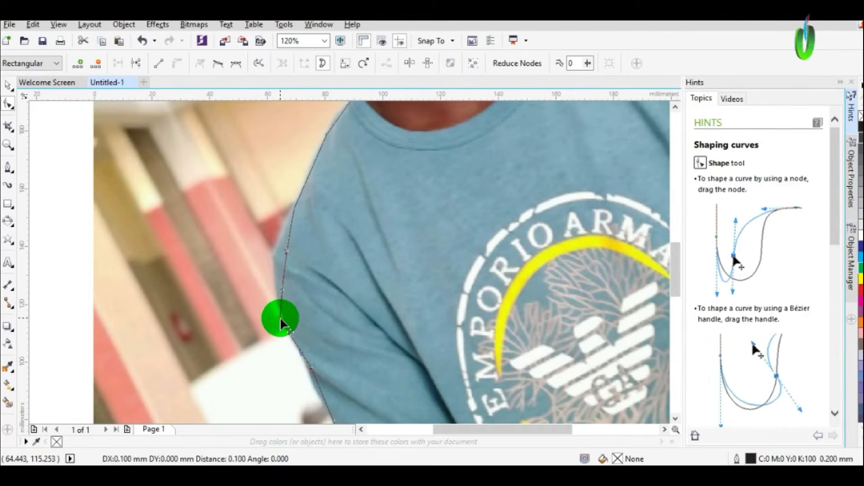
left_click(280, 318)
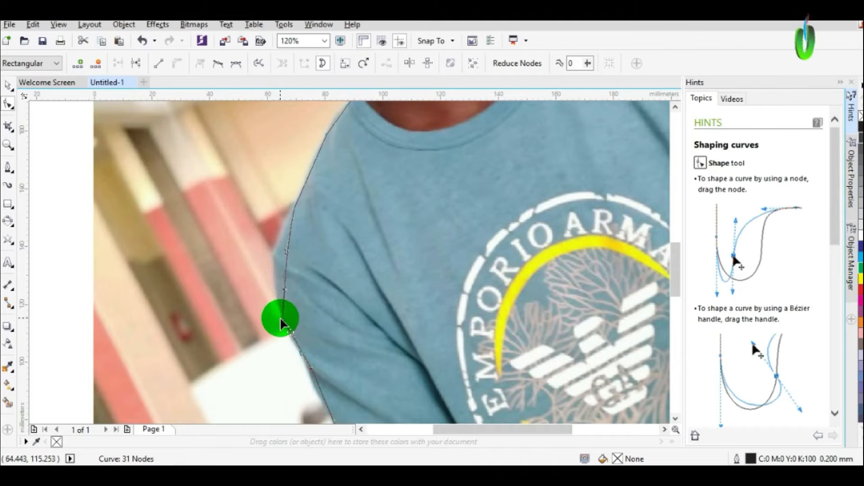
left_click_drag(287, 273, 276, 264)
Step: Bend the outline segments at the collar, the left side of the neck and the left ear to match the body's edge
left_click_drag(334, 170, 400, 37)
left_click_drag(354, 220, 353, 215)
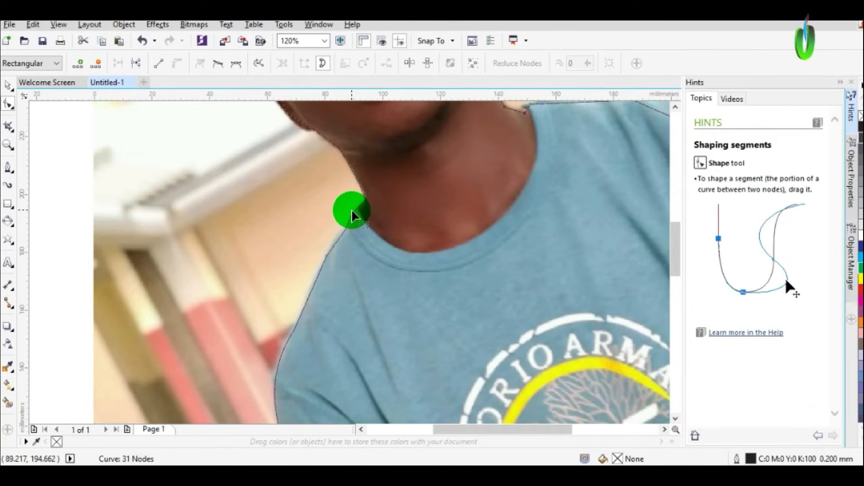
key("n")
left_click(352, 189)
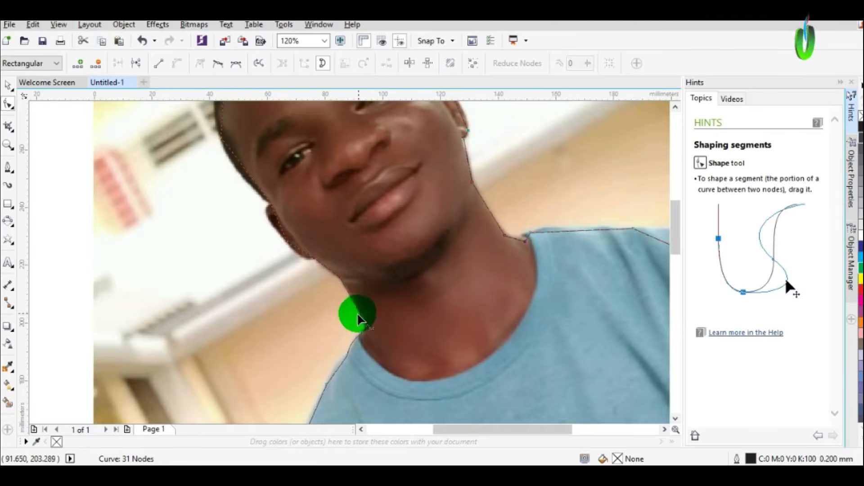
left_click_drag(303, 258, 301, 264)
left_click_drag(282, 230, 270, 224)
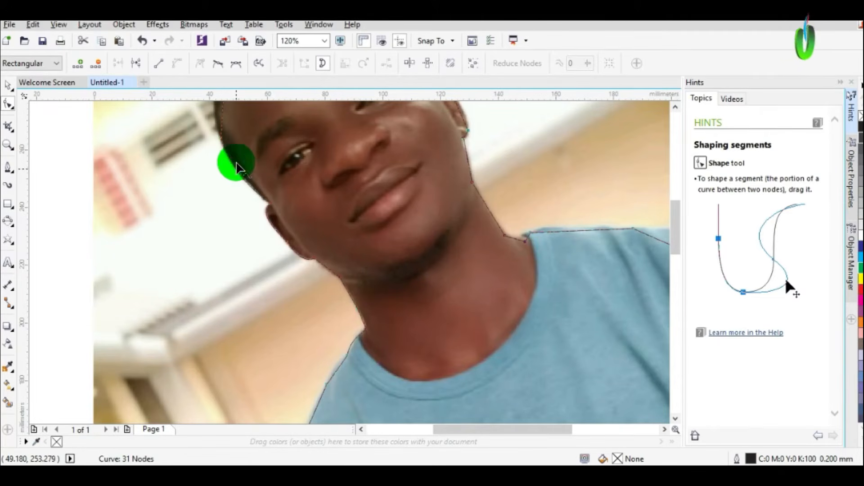
Step: Curve the outline segments around the back, top and right side of the head to follow the hair
key("n")
left_click(239, 124)
left_click_drag(225, 195, 243, 186)
key("n")
left_click(286, 137)
left_click_drag(342, 189, 348, 175)
left_click_drag(393, 229, 395, 222)
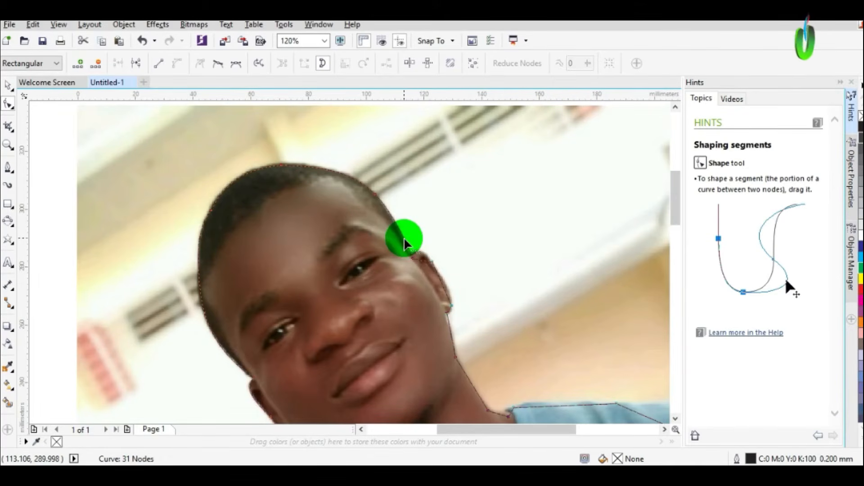
Step: Reshape the outline around the right ear and refine the segments and nodes where the neck meets the collar and shoulder
left_click_drag(422, 266, 424, 259)
left_click_drag(448, 294, 445, 310)
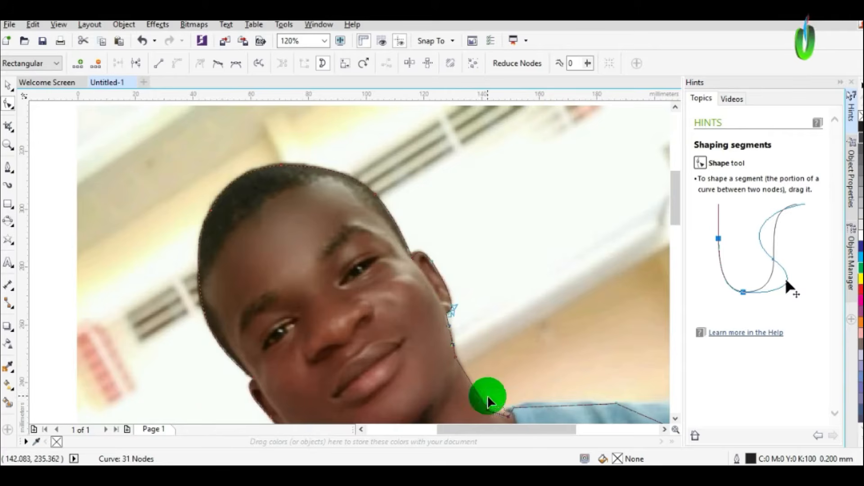
left_click_drag(510, 416, 508, 410)
left_click_drag(559, 399, 559, 399)
key("Left")
key("Left")
key("Left")
key("Left")
key("Left")
key("Up")
Step: Open the Lens effect settings with the photo and the traced outline selected
left_click(665, 429)
left_click(665, 429)
left_click(665, 429)
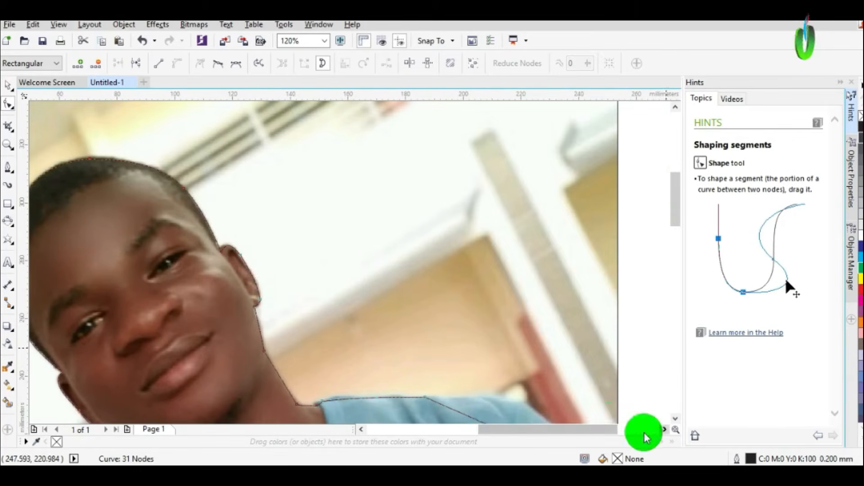
left_click(676, 419)
left_click(676, 419)
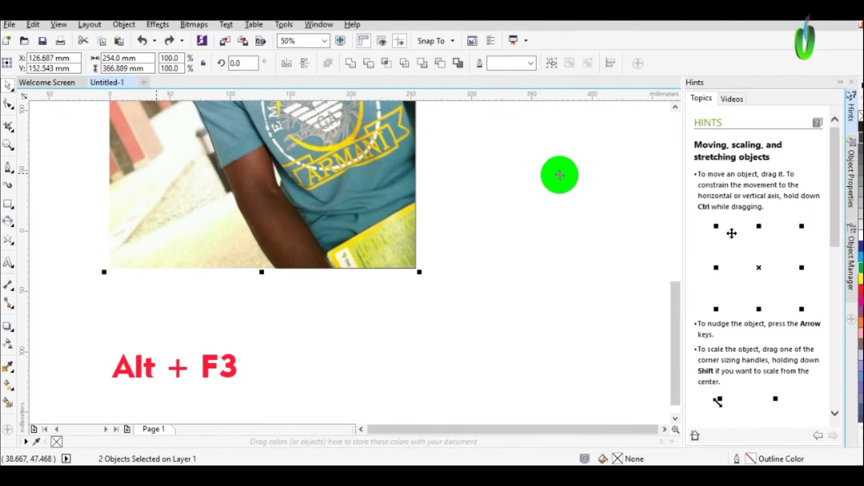
key("alt+F3")
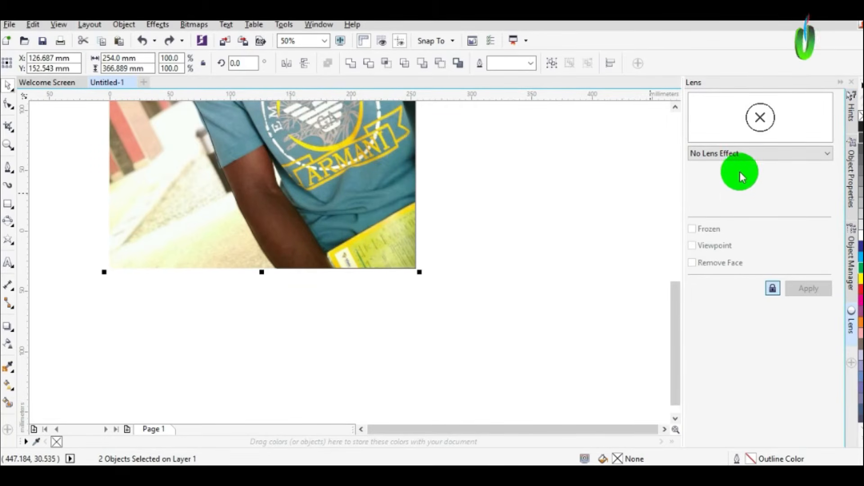
Step: Apply a Color Add lens to the selected outline and photo and freeze it
left_click(744, 155)
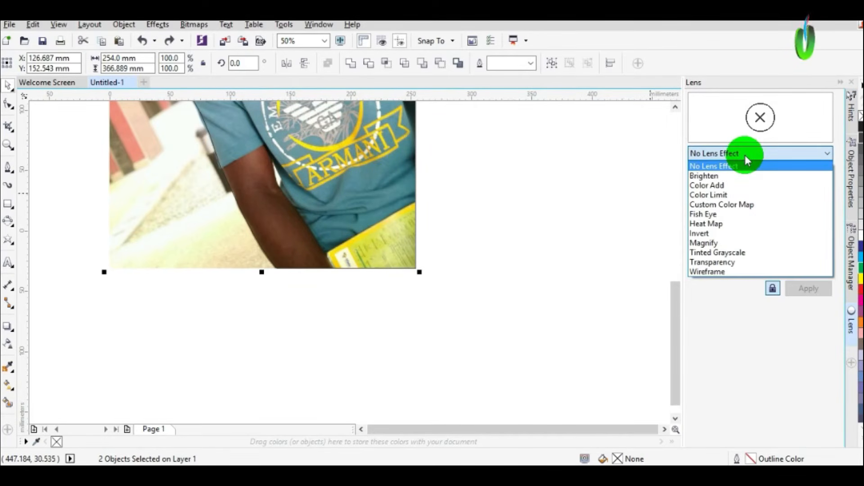
left_click(720, 186)
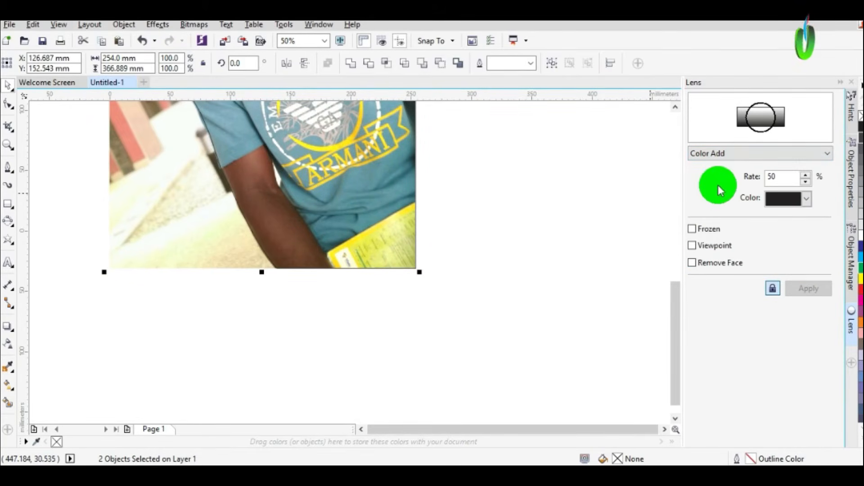
left_click(692, 229)
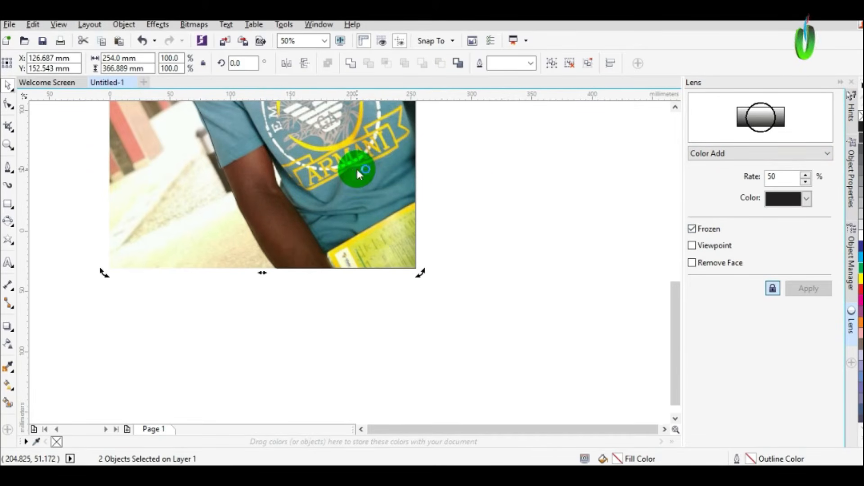
Step: Move the original photo aside and pull the frozen lens group away from it to beyond the page's right edge
left_click_drag(357, 168, 328, 174)
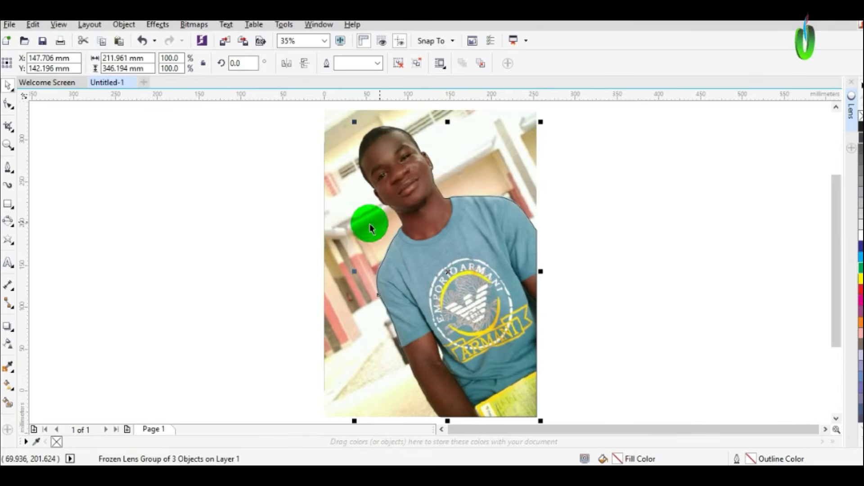
left_click(358, 220)
left_click_drag(358, 219, 216, 222)
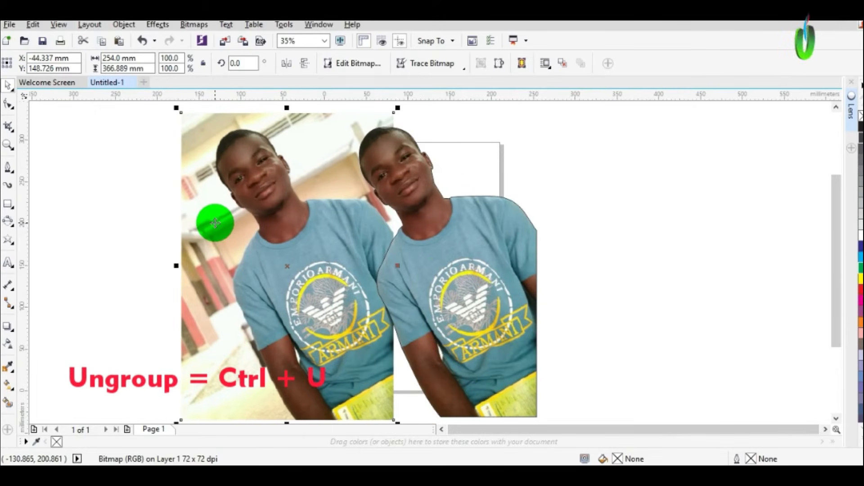
left_click_drag(434, 276, 600, 232)
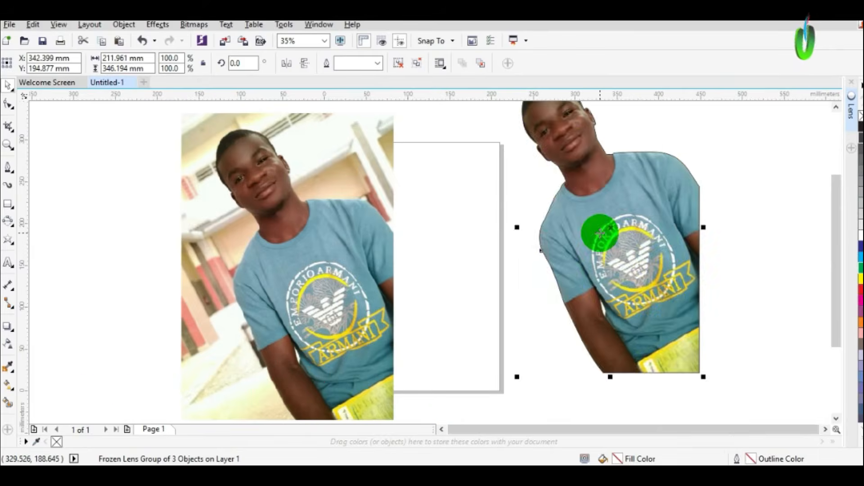
Step: Ungroup the frozen lens group and move the cutout photo clear of its remaining parts
key("ctrl+u")
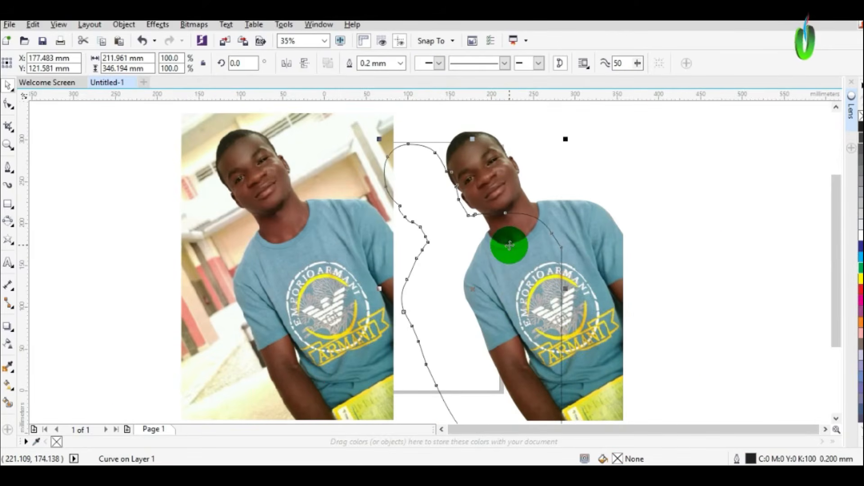
left_click(509, 245)
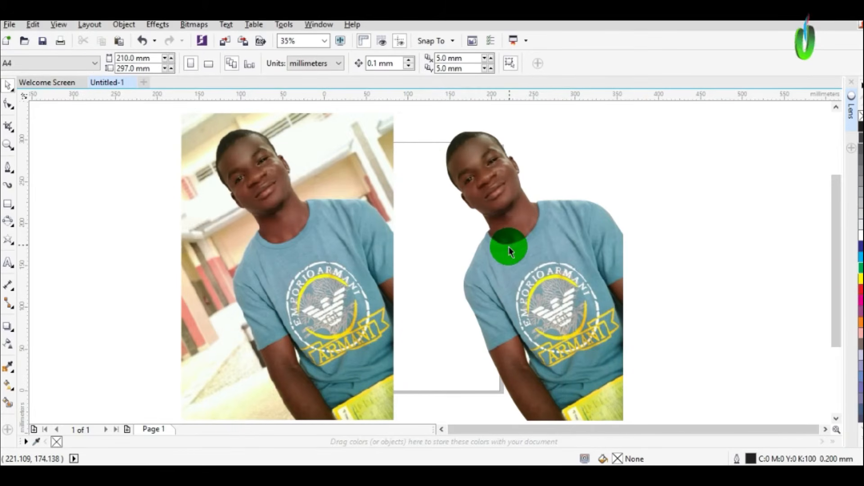
left_click(534, 256)
left_click_drag(535, 257, 577, 234)
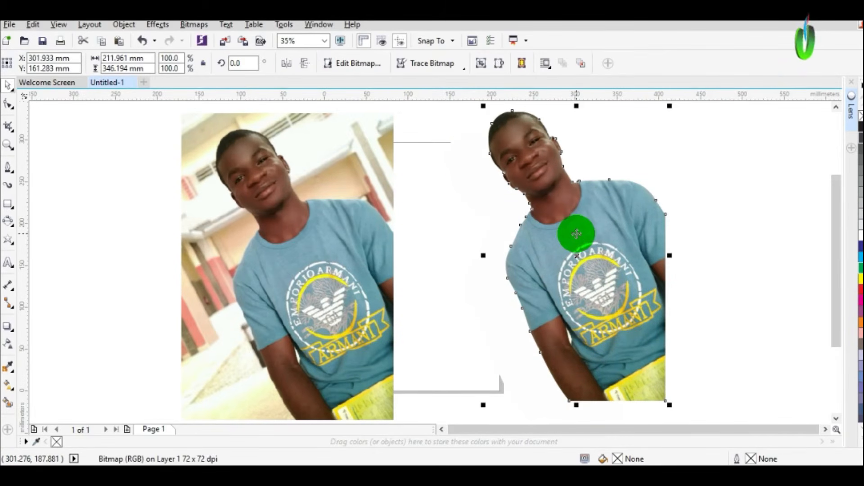
left_click_drag(577, 233, 636, 225)
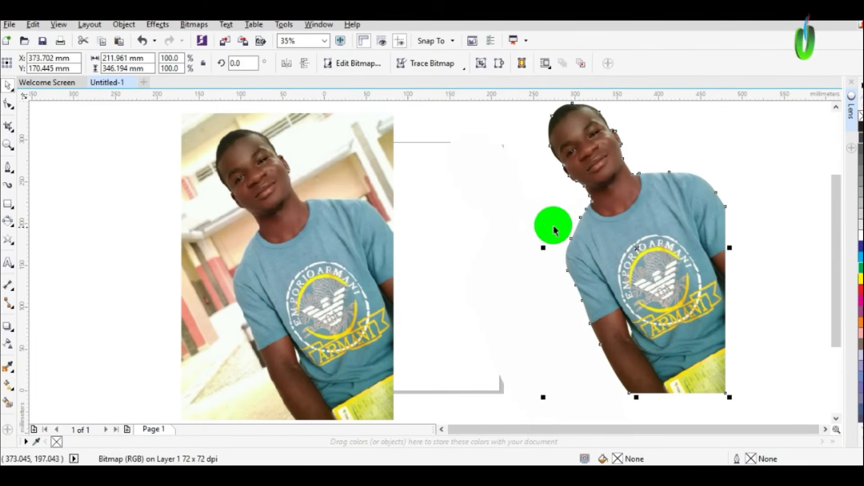
Step: Delete the leftover white silhouette shape and move the cutout photo back beside the original photo
left_click(518, 225)
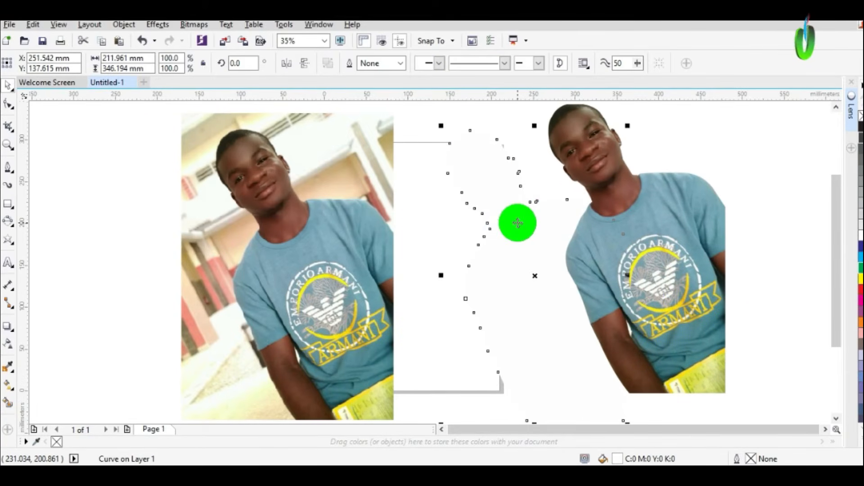
key("Delete")
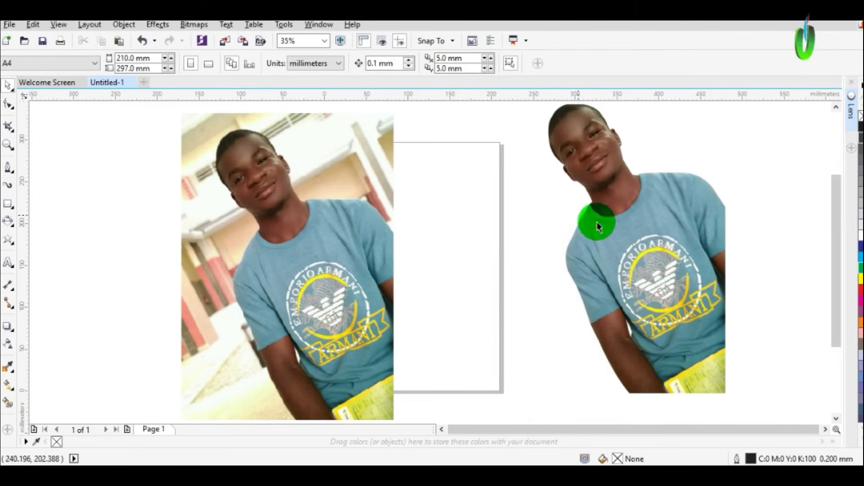
left_click(598, 225)
left_click_drag(624, 228, 519, 254)
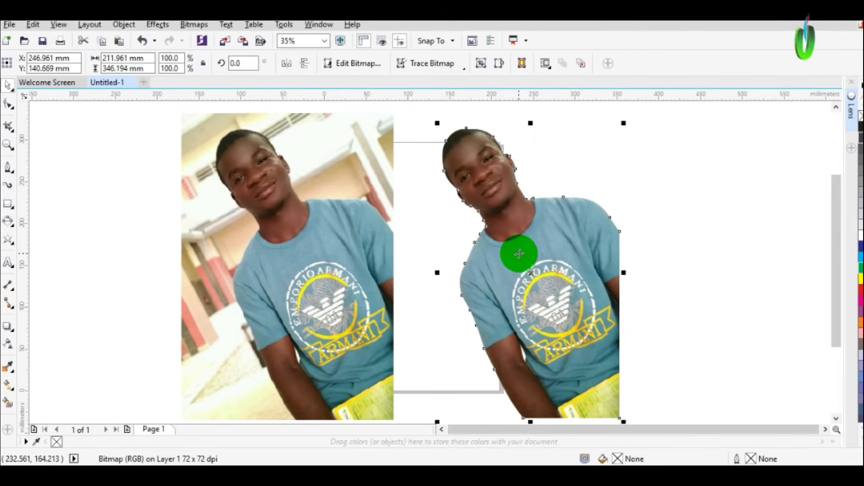
left_click_drag(513, 243, 483, 238)
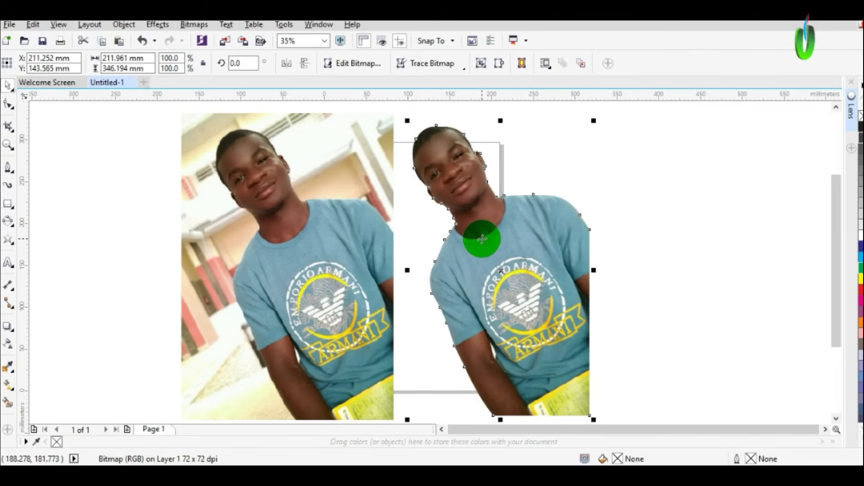
Step: Undo the cutout moves, deletions, ungrouping and lens freezing, back to the traced outline lying over the photo
key("ctrl+z")
key("ctrl+z")
key("ctrl+z")
key("ctrl+z")
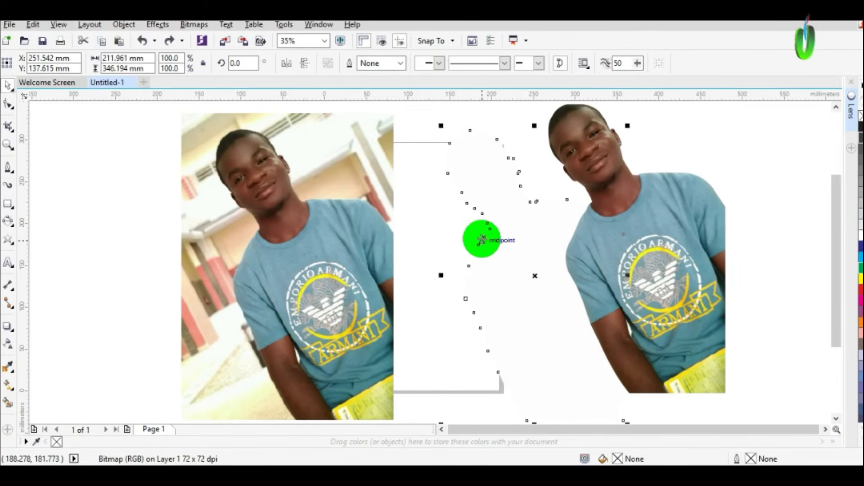
key("ctrl+z")
key("ctrl+z")
key("ctrl+z")
key("ctrl+z")
key("ctrl+z")
key("ctrl+z")
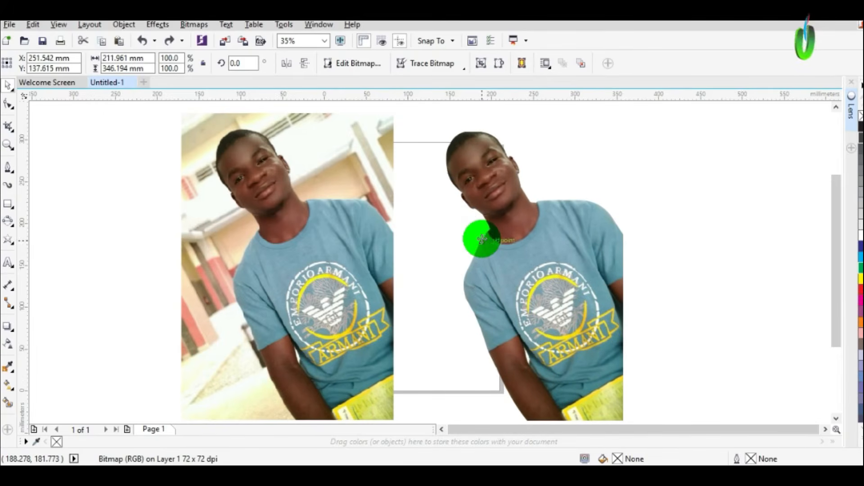
key("ctrl+z")
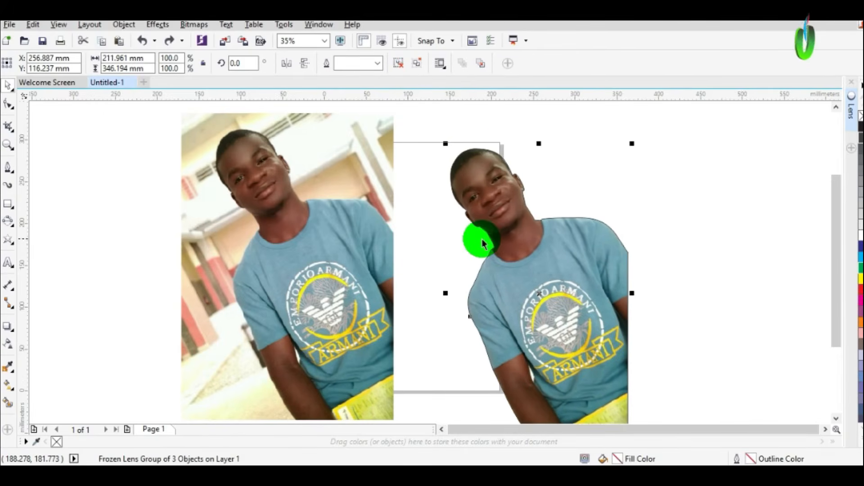
key("ctrl+z")
key("ctrl+z")
key("ctrl+z")
key("ctrl+z")
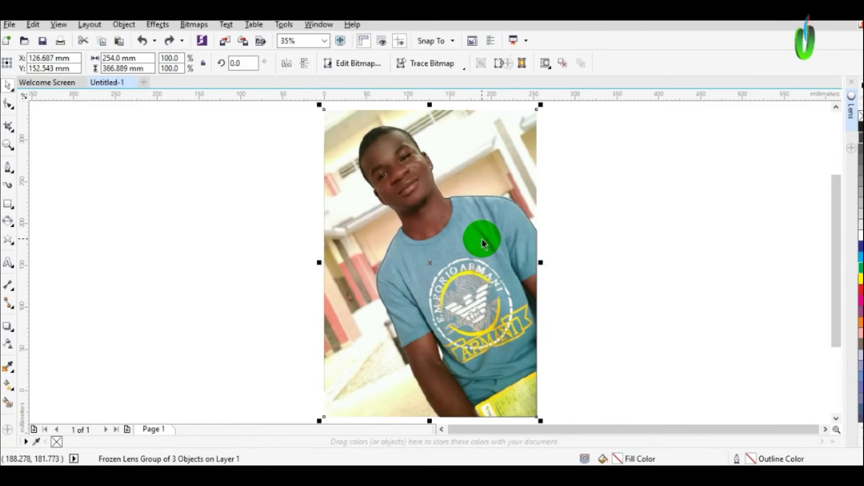
key("ctrl+z")
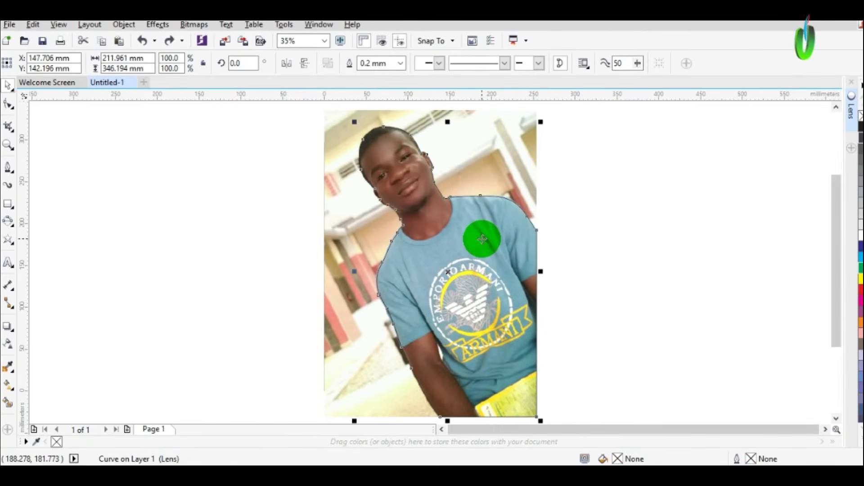
key("ctrl+z")
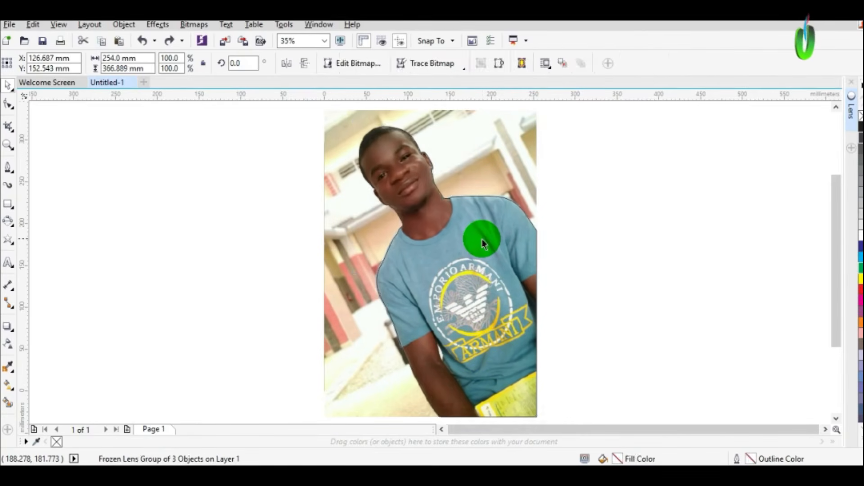
Step: Select the traced outline together with the background photo and Intersect them to create a cutout of the person
left_click_drag(482, 238, 349, 196)
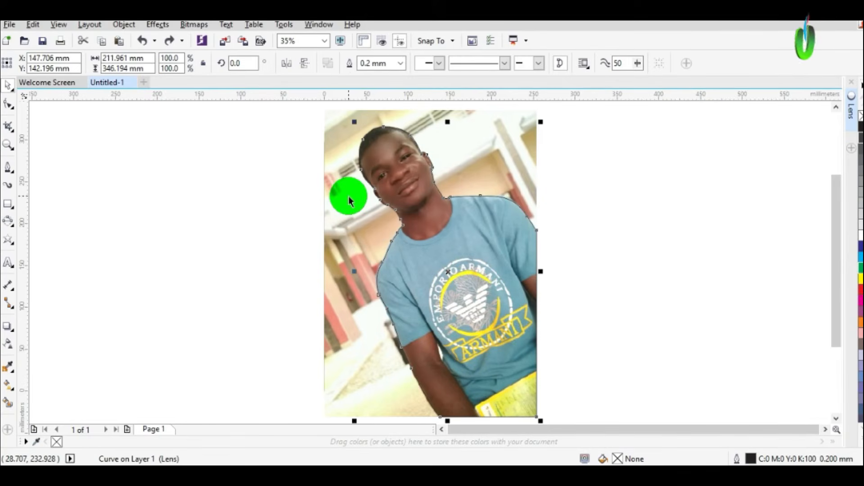
left_click(341, 182, "shift")
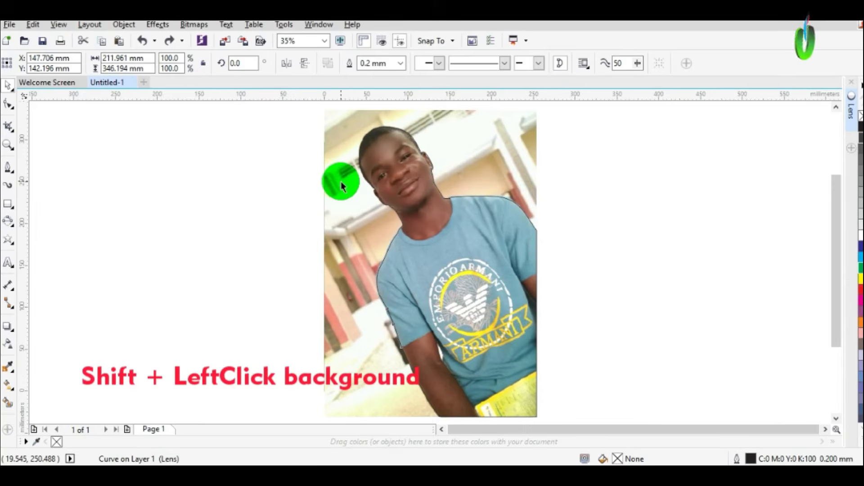
left_click(341, 182, "shift")
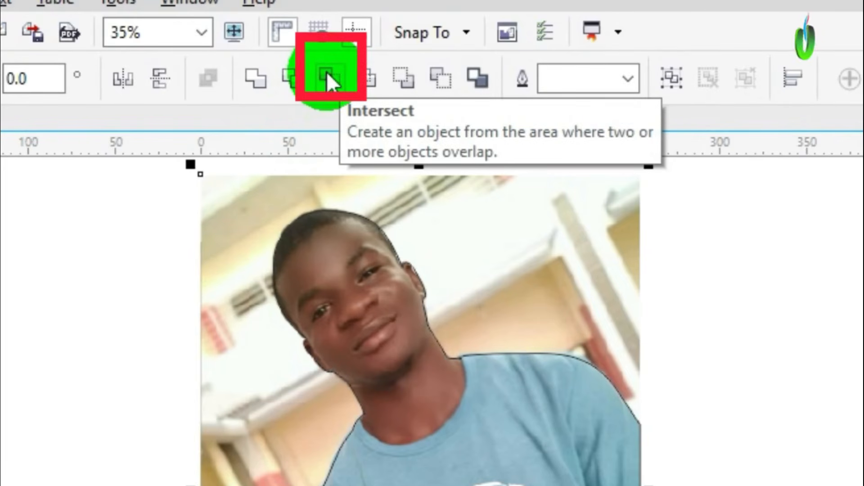
left_click(326, 71)
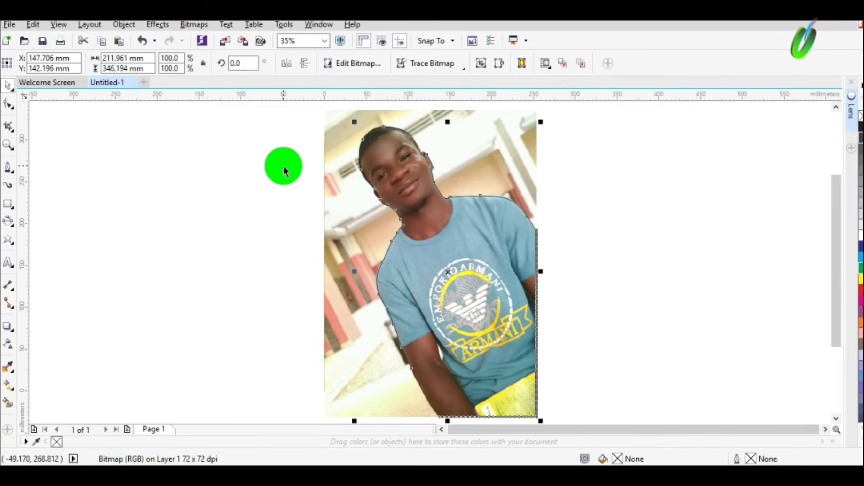
left_click(116, 291)
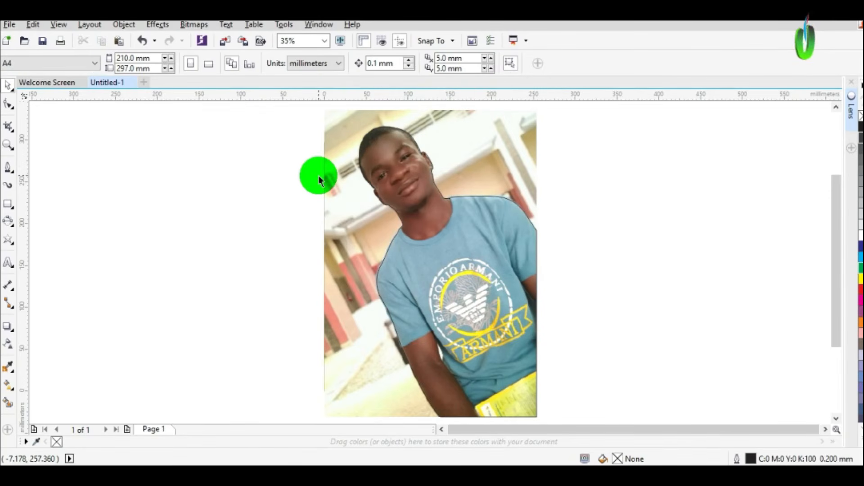
Step: Move the original photo to the left of the cutout and delete the traced outline curve
left_click(333, 180)
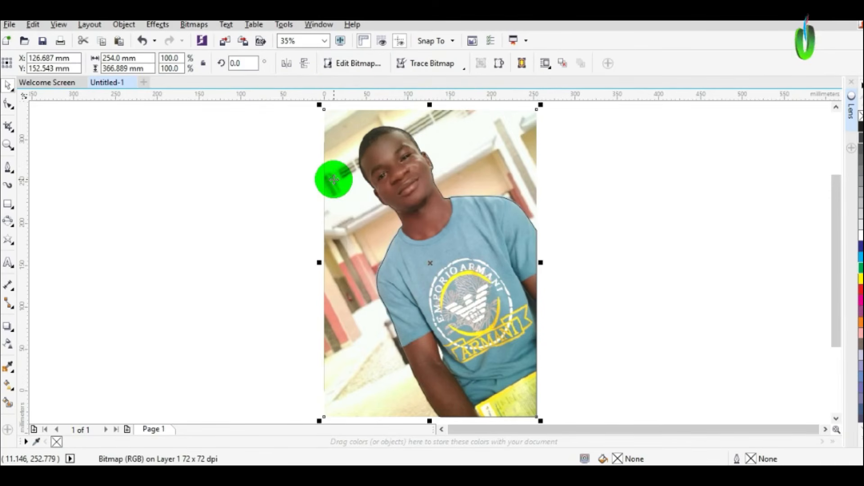
left_click_drag(333, 180, 234, 182)
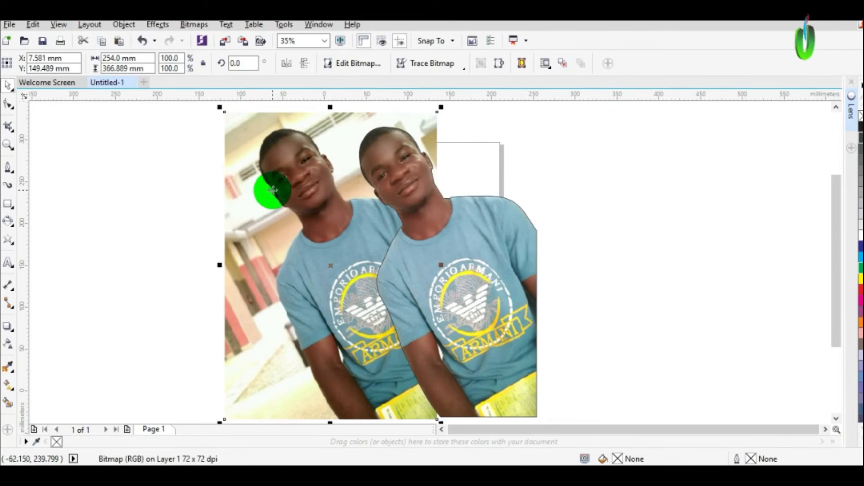
left_click_drag(272, 190, 249, 195)
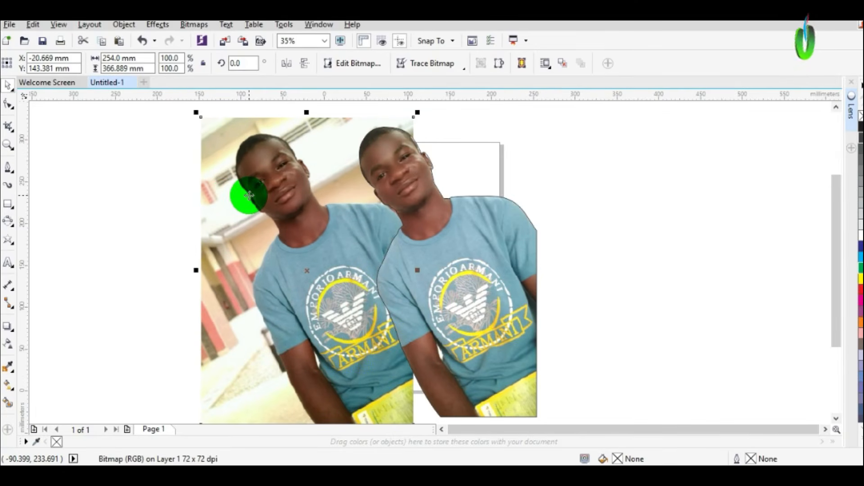
left_click(420, 256)
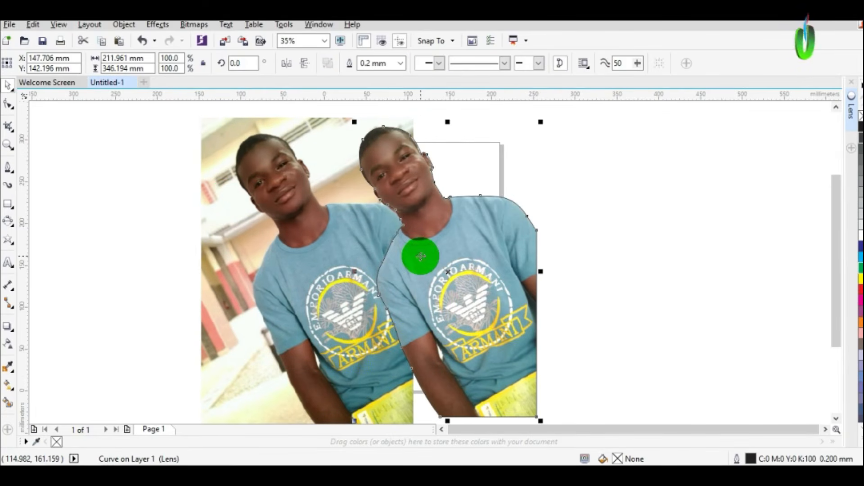
left_click_drag(430, 246, 544, 228)
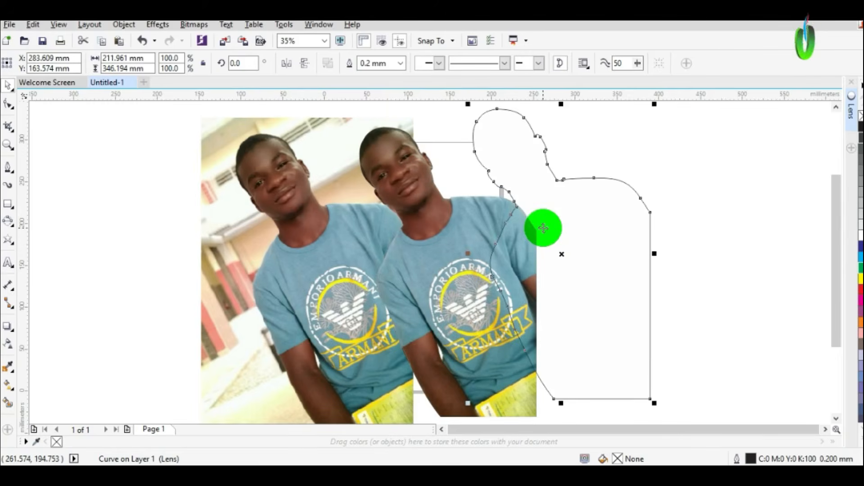
key("Delete")
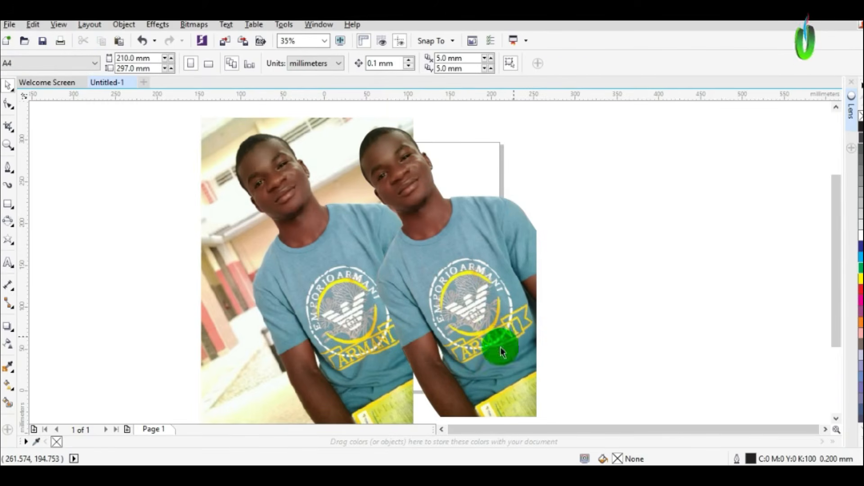
Step: Move the cutout clear of the original photo and delete the original photo
left_click_drag(449, 285, 497, 287)
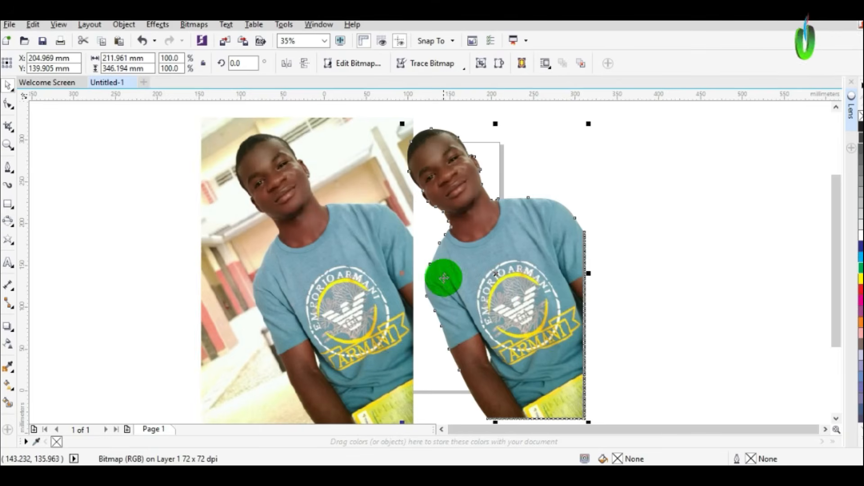
left_click(391, 270)
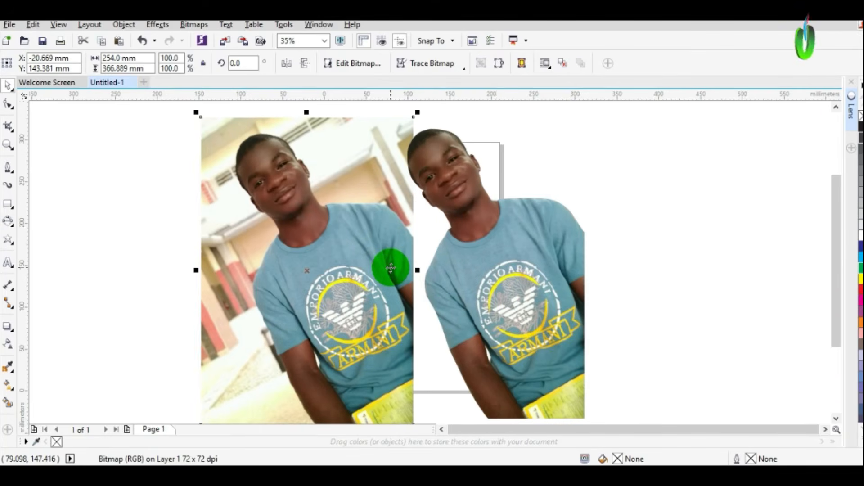
key("Delete")
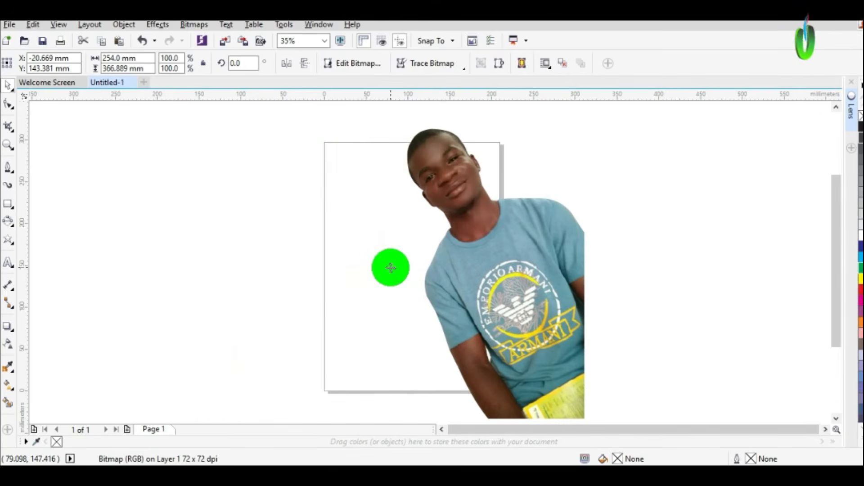
Step: Move the cutout onto the page and rotate it clockwise to about 338° so the person stands upright
left_click(500, 294)
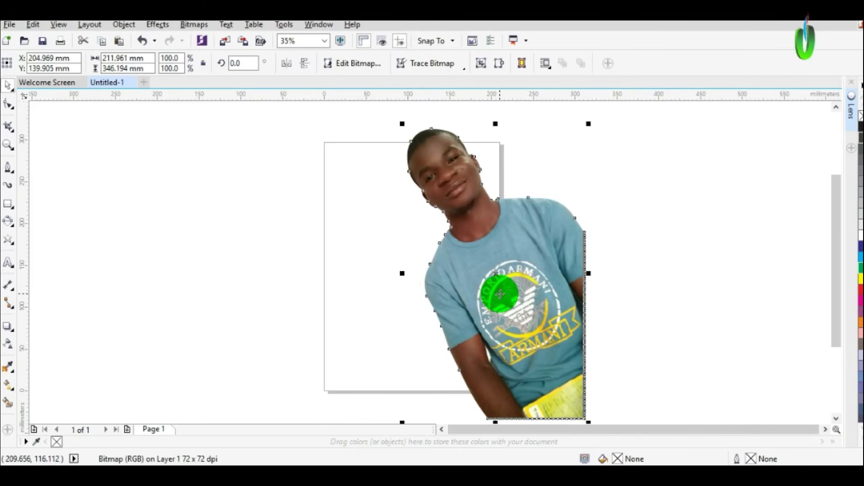
left_click_drag(498, 294, 417, 277)
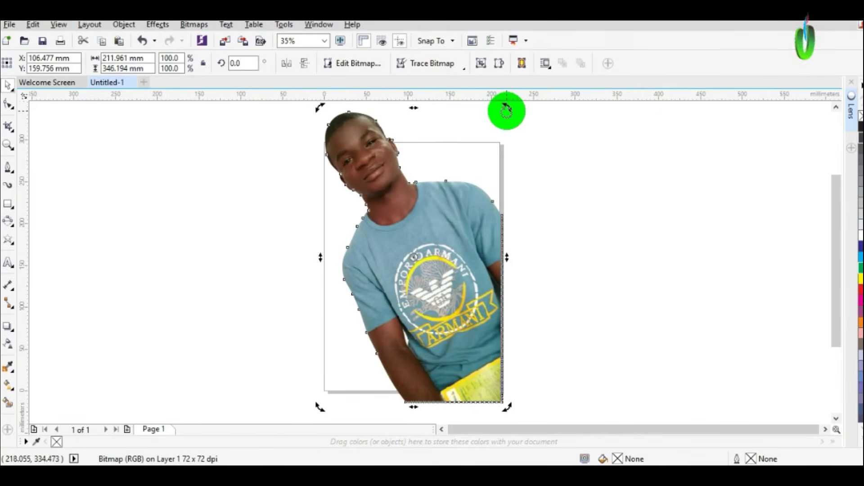
left_click_drag(506, 112, 525, 174)
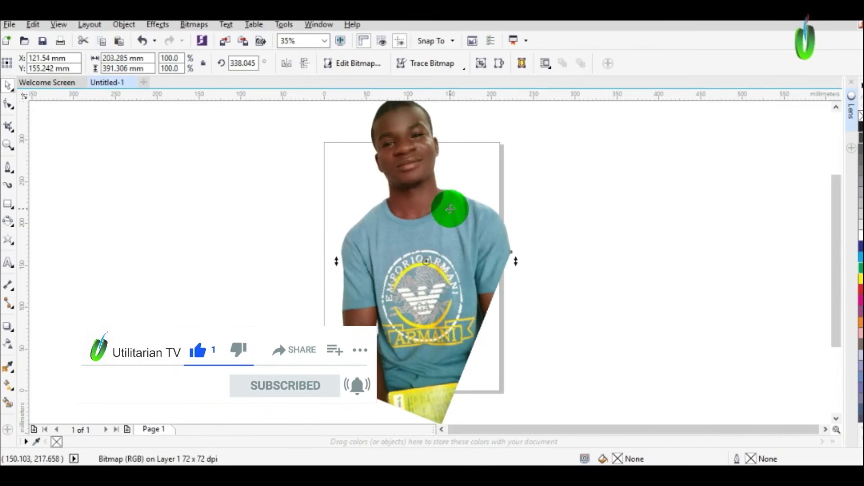
Step: Move the rotated cutout down so the head fits just below the page's top edge, and rotate it slightly further clockwise
mouse_move(452, 214)
left_mouse_down()
mouse_move(479, 208)
mouse_move(446, 221)
mouse_move(441, 272)
mouse_move(451, 209)
left_mouse_up()
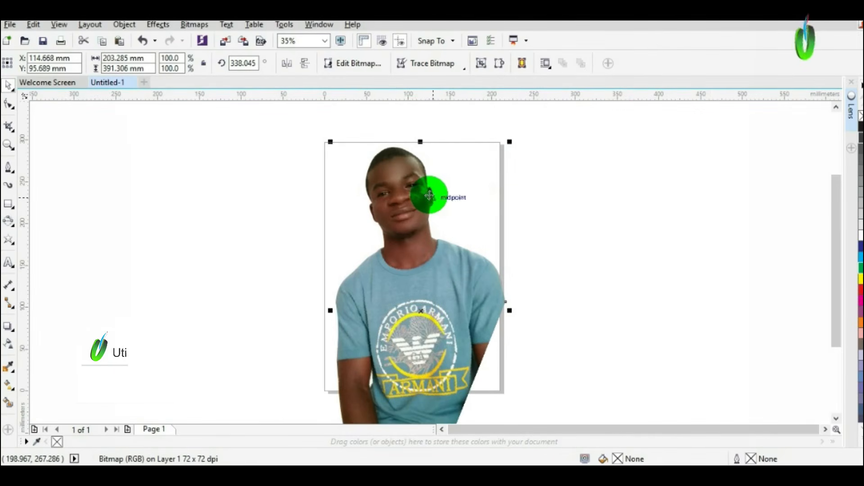
left_click(429, 195)
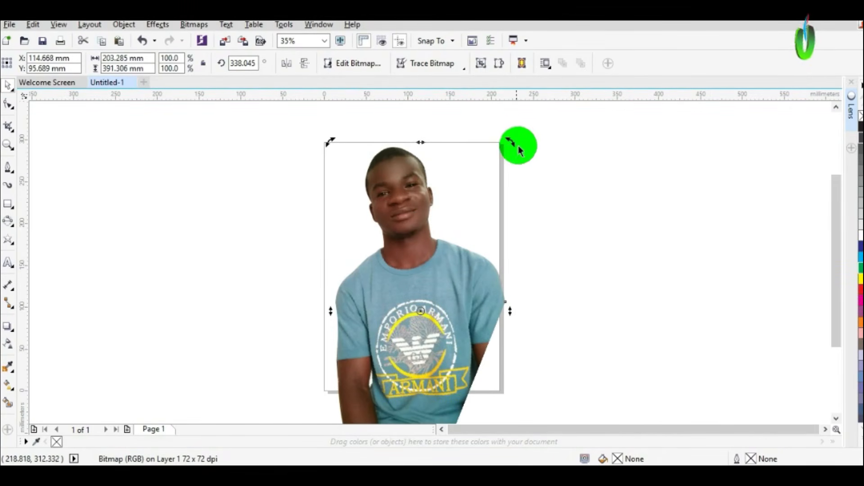
left_click_drag(511, 143, 521, 157)
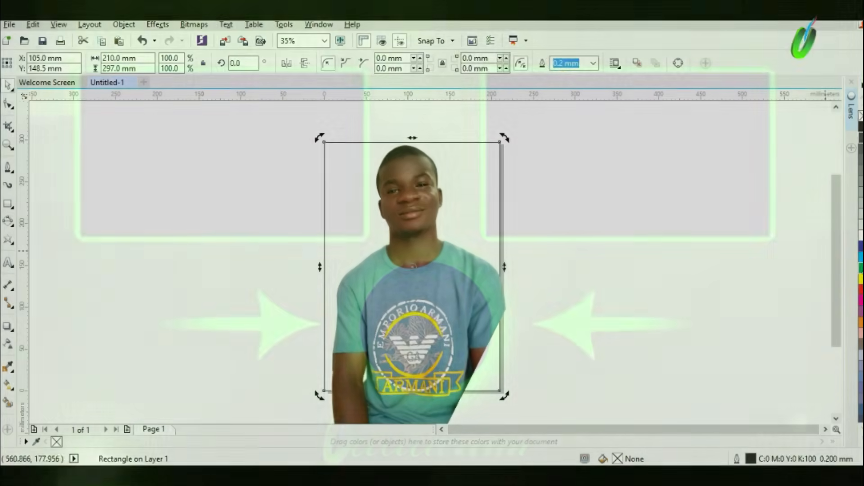